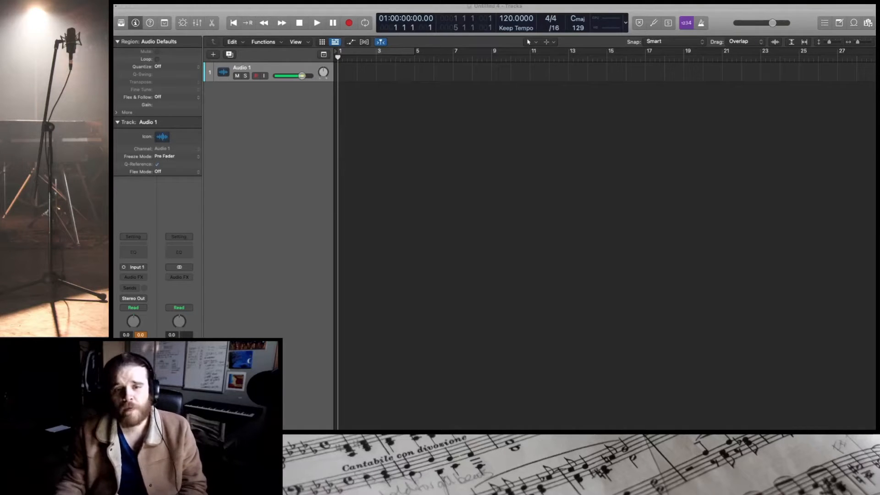
- Create a new software instrument track and collapse the region and track details in the inspector
left_click(211, 6)
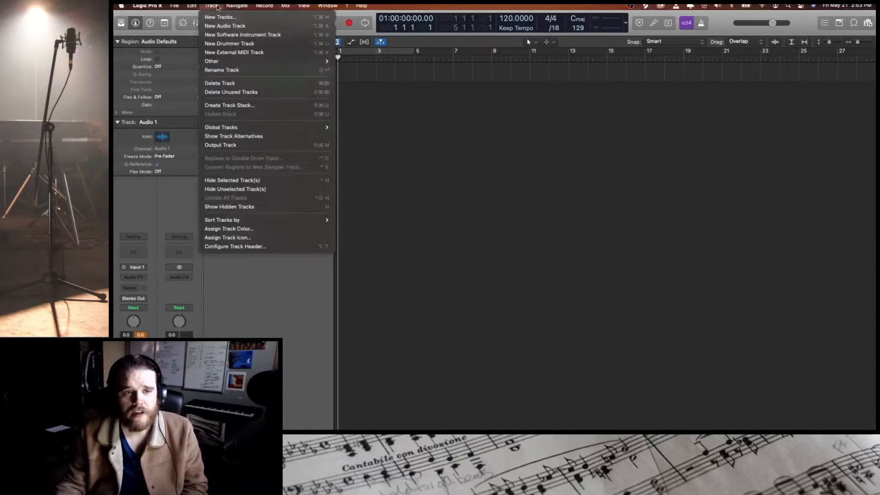
left_click(243, 34)
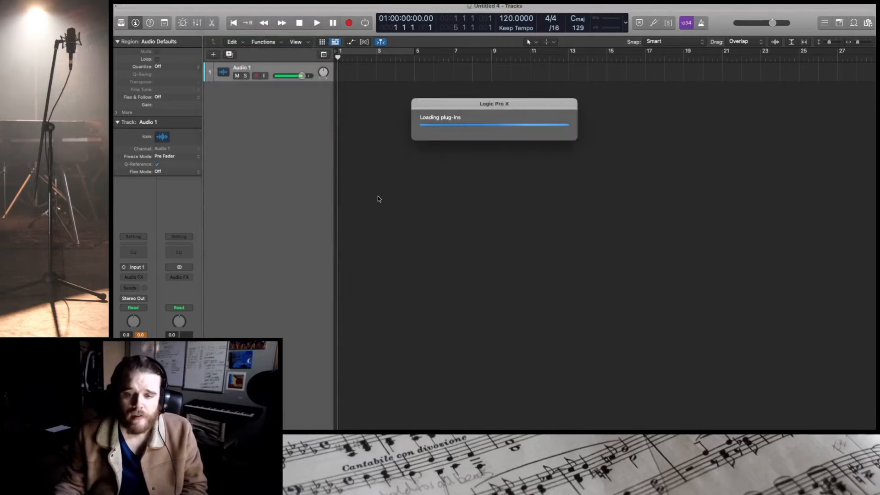
left_click(117, 122)
left_click(117, 41)
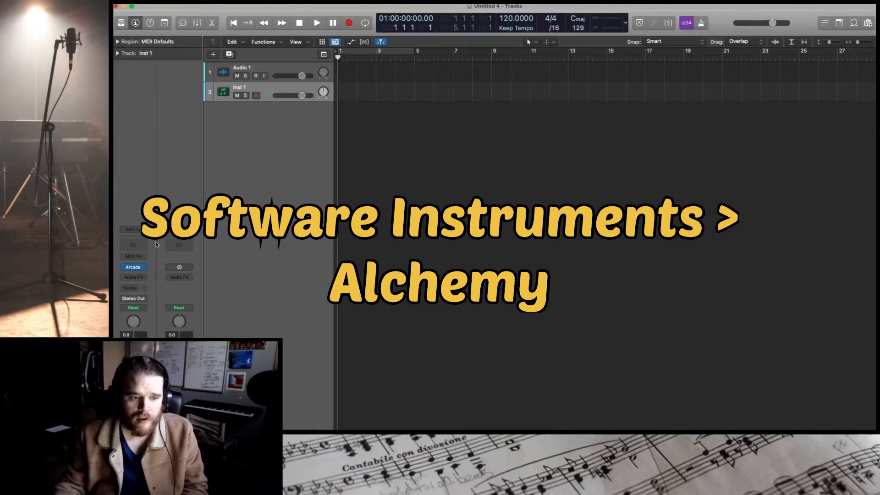
- Load Alchemy as the new track's instrument in place of Arcade and move its window clear of the track list
left_click(133, 267)
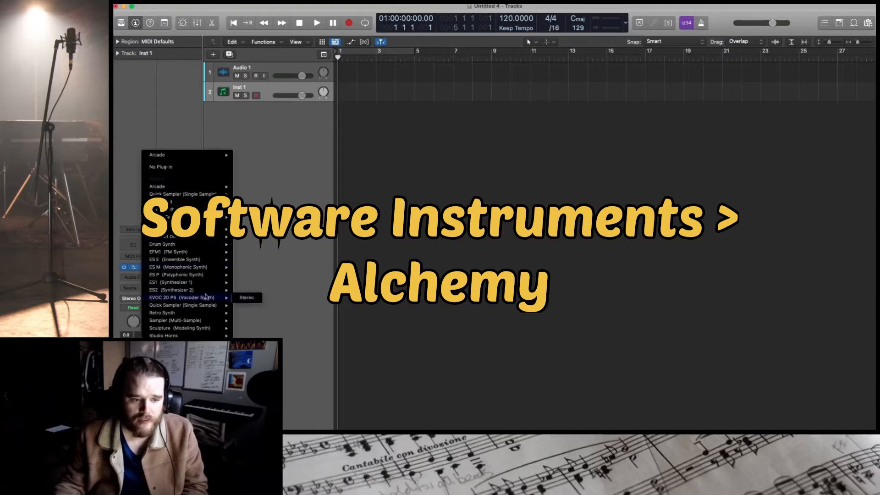
mouse_move(202, 228)
left_click(253, 231)
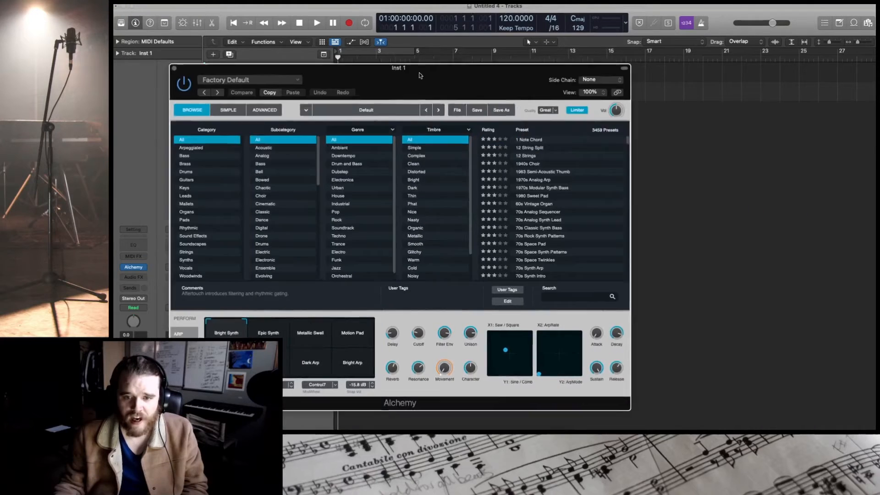
left_click_drag(419, 72, 524, 46)
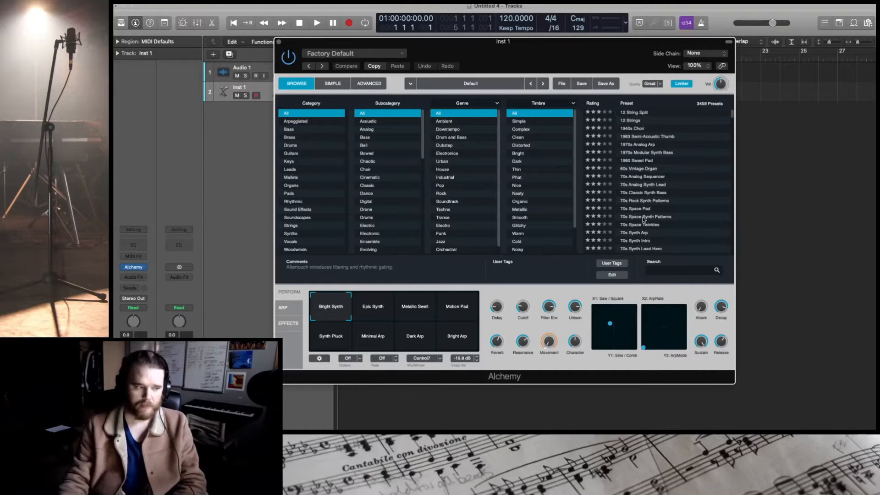
scroll(644, 218, "down", 1)
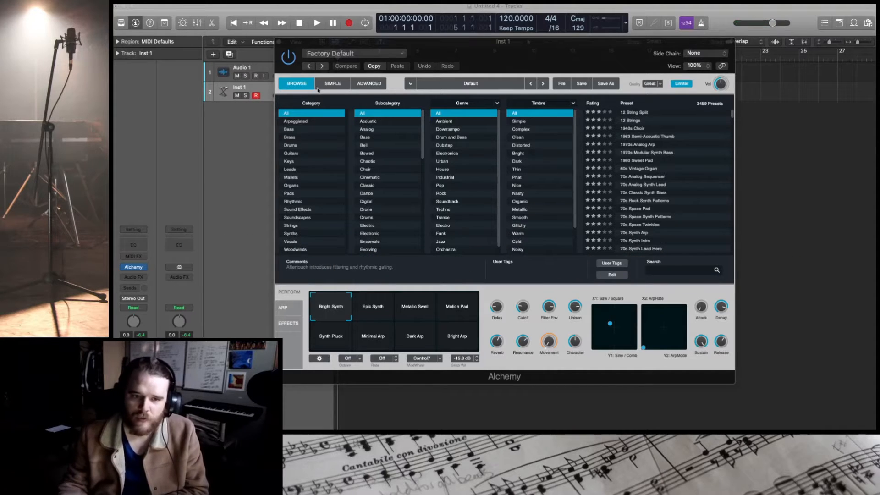
- Show Alchemy's advanced view and reset the synth to its initial default preset
left_click(369, 84)
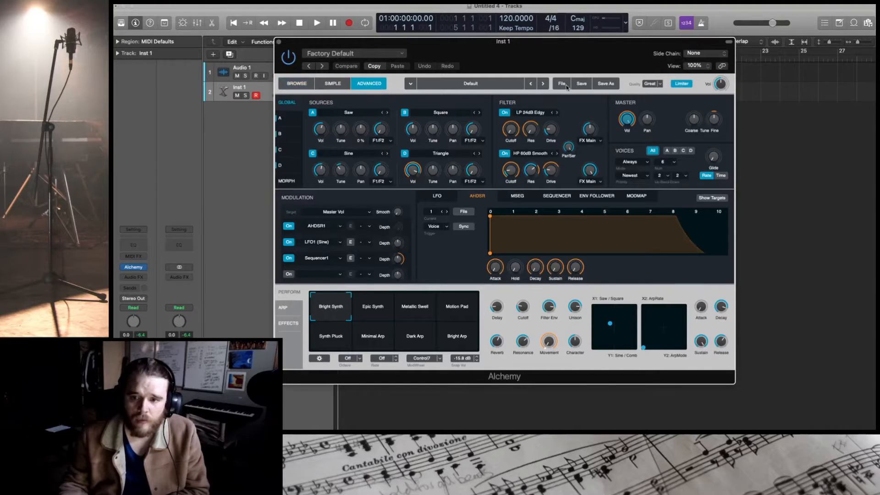
left_click(562, 84)
left_click(577, 107)
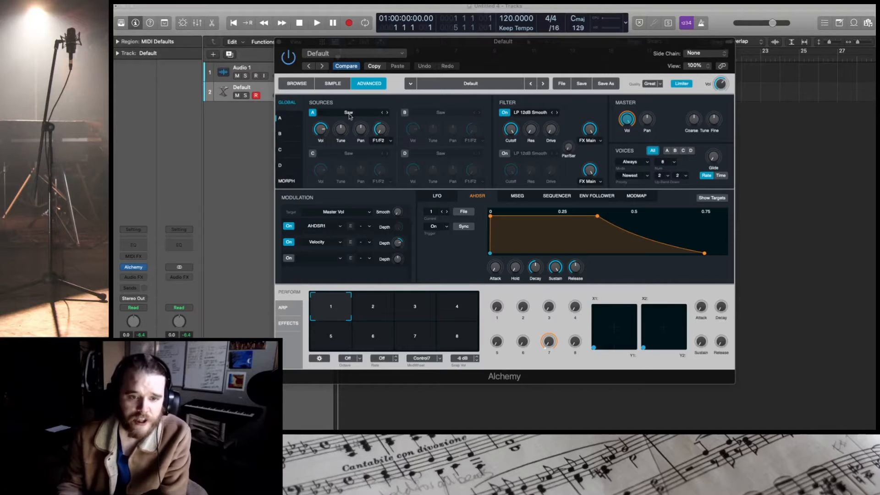
- Load the basic Sine virtual analog waveform into source A
left_click(365, 116)
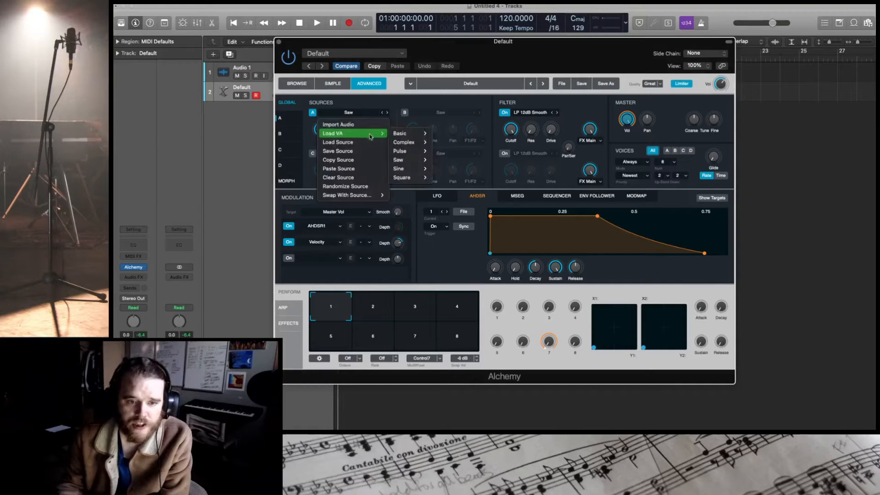
mouse_move(362, 134)
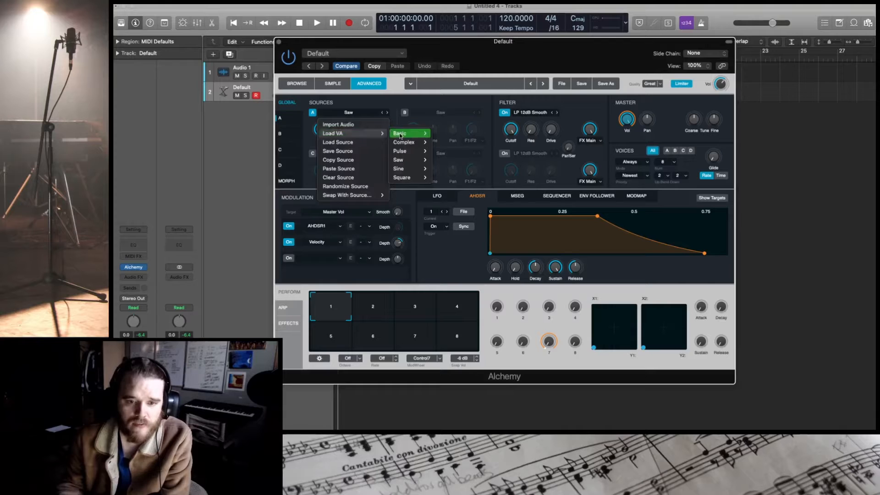
mouse_move(423, 137)
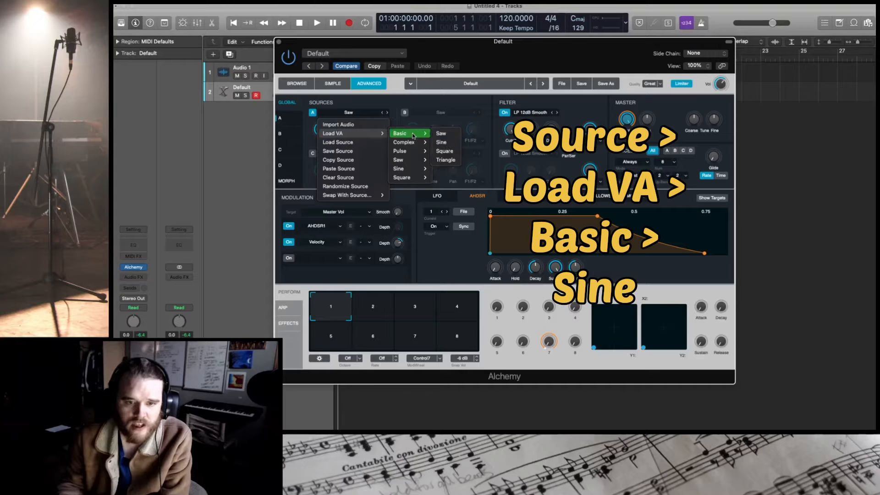
left_click(442, 142)
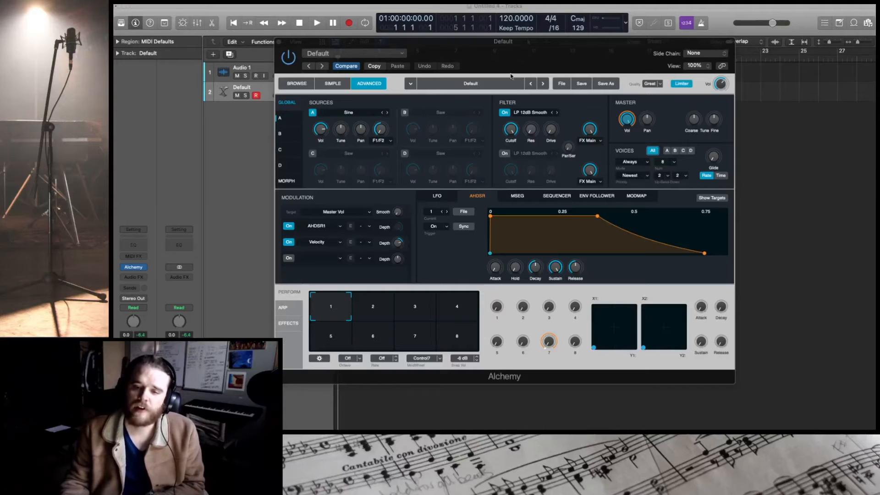
- Lower the first filter's cutoff to about 250 Hz and raise its resonance and drive
left_click(511, 130)
left_click_drag(514, 149, 532, 200)
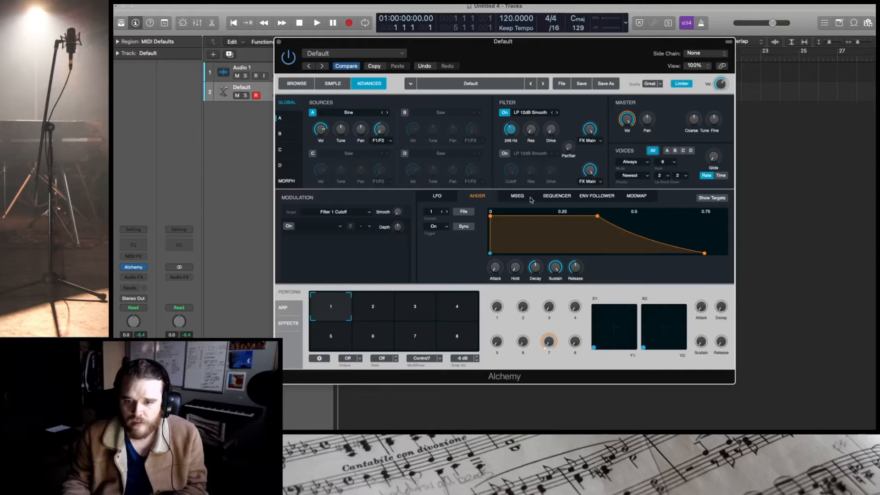
left_click_drag(531, 131, 553, 96)
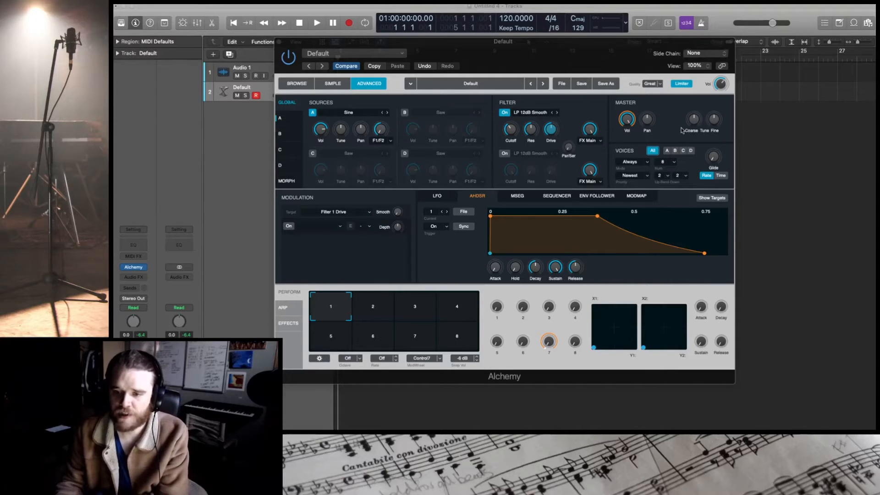
- Set the voices to Retrigger mode with 1 voice and select the Glide control
left_click(646, 162)
left_click(635, 182)
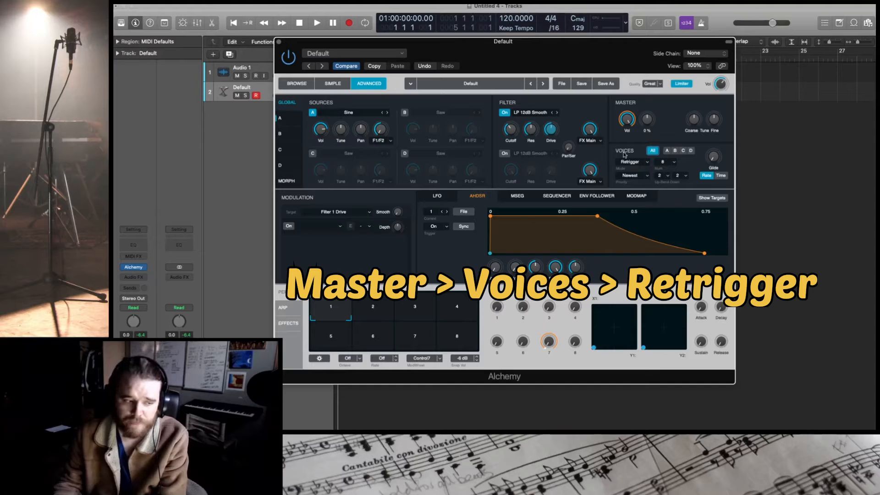
left_click(674, 162)
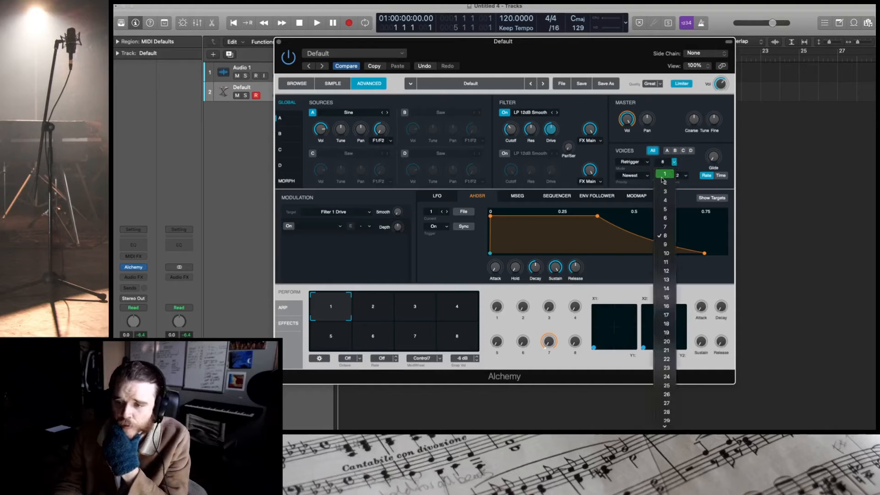
left_click(665, 174)
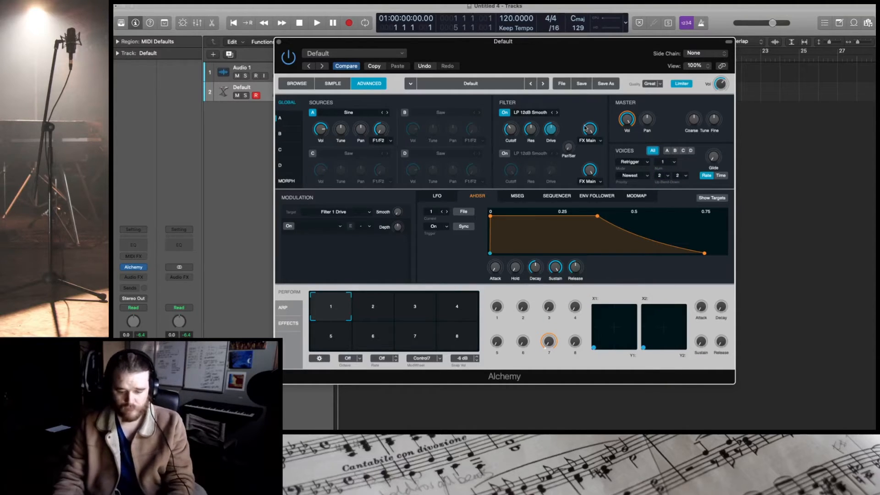
left_click(713, 157)
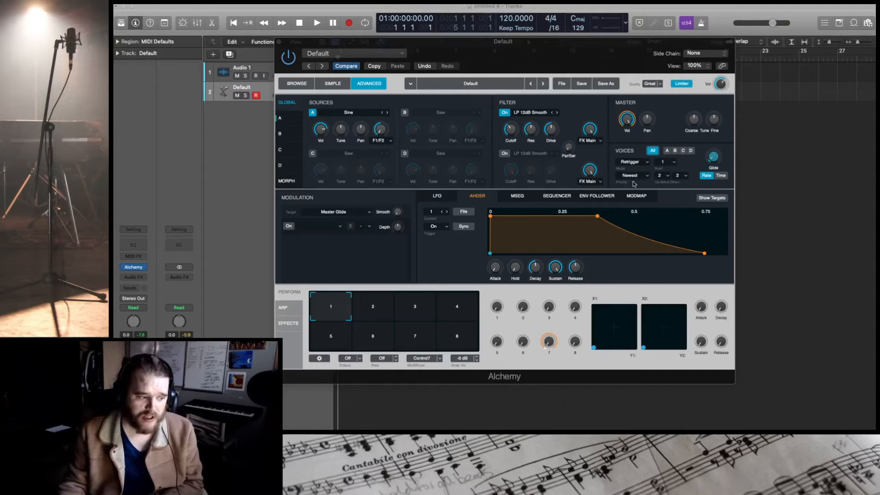
- Bring up the AHDSR 1 modulation of the master volume and set its Velocity depth to 0%
left_click(350, 212)
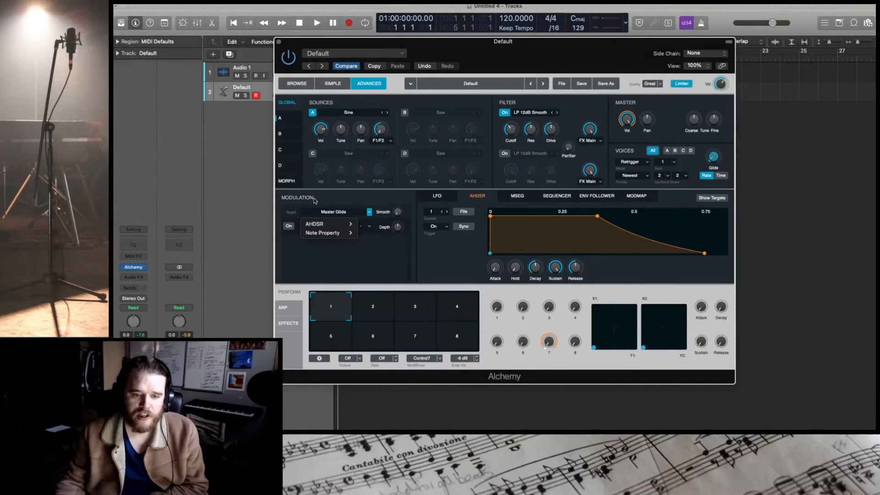
mouse_move(340, 227)
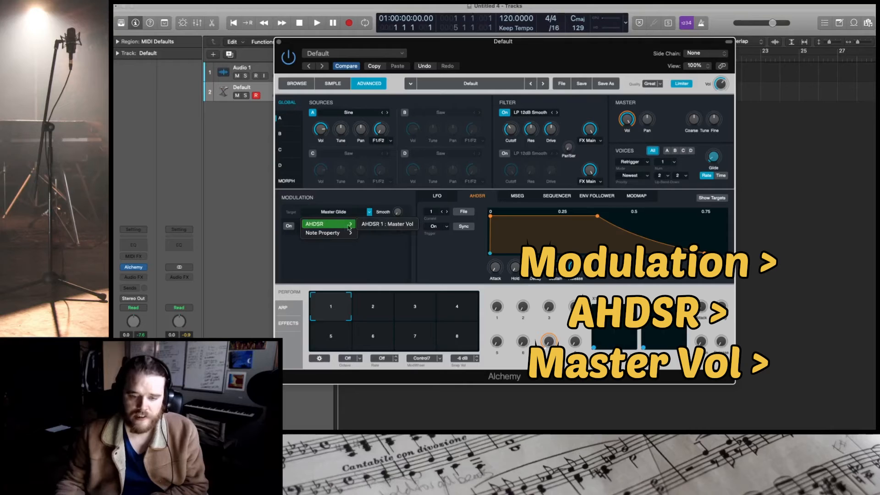
left_click(387, 224)
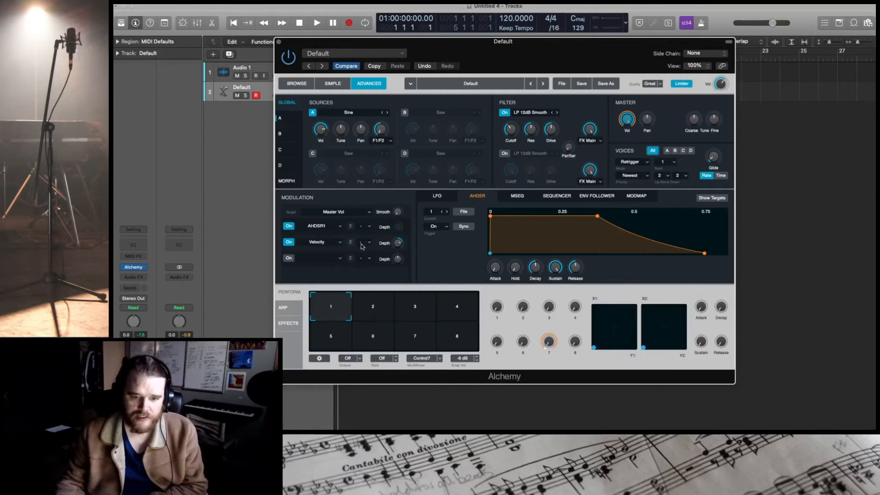
mouse_move(397, 244)
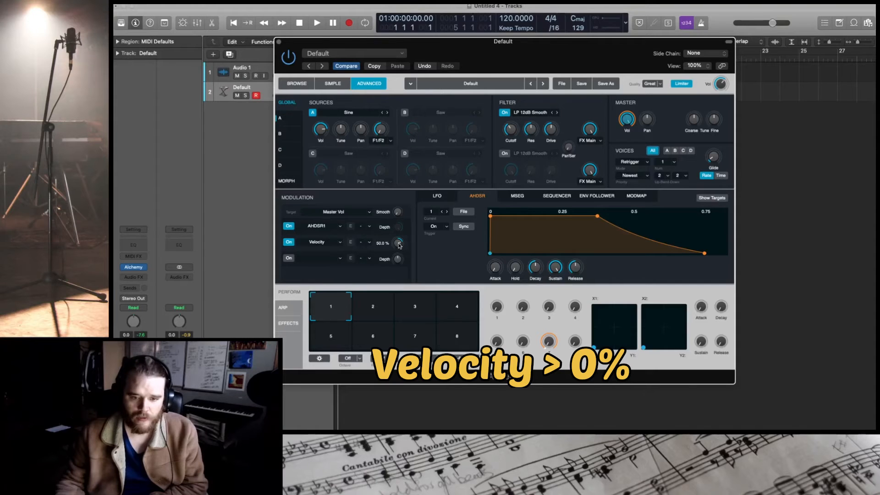
left_click_drag(399, 246, 399, 274)
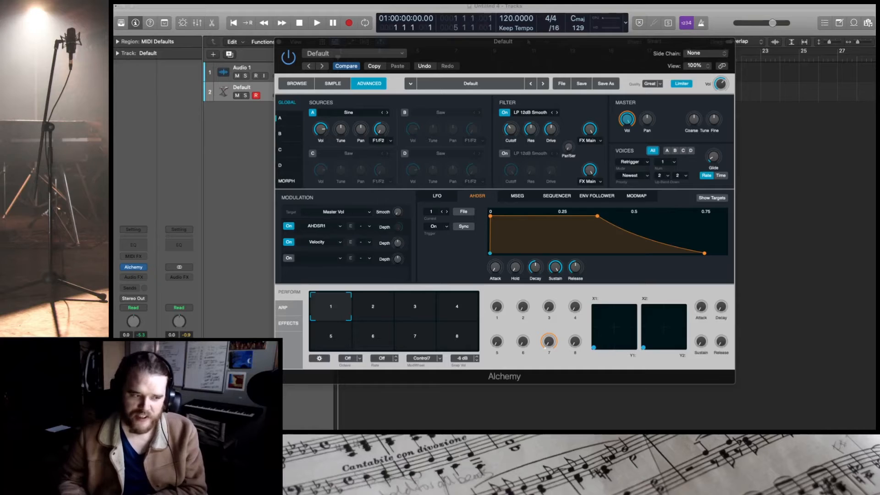
- Reshape the MSEG envelope with a lowered starting point and a final segment bowed outward
left_click(517, 195)
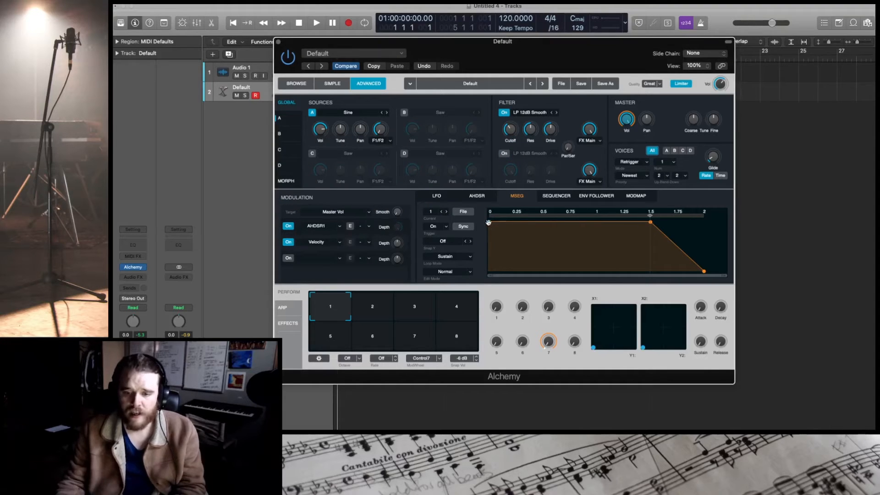
left_click_drag(490, 223, 479, 260)
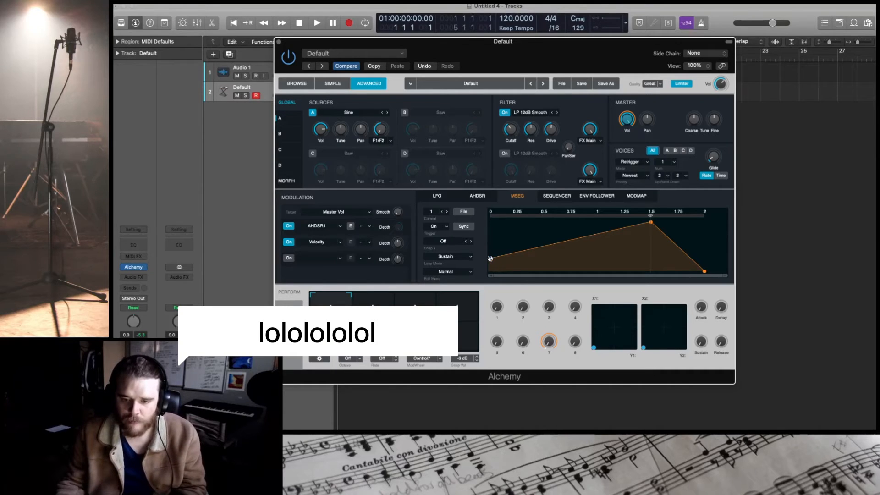
left_click_drag(490, 259, 491, 222)
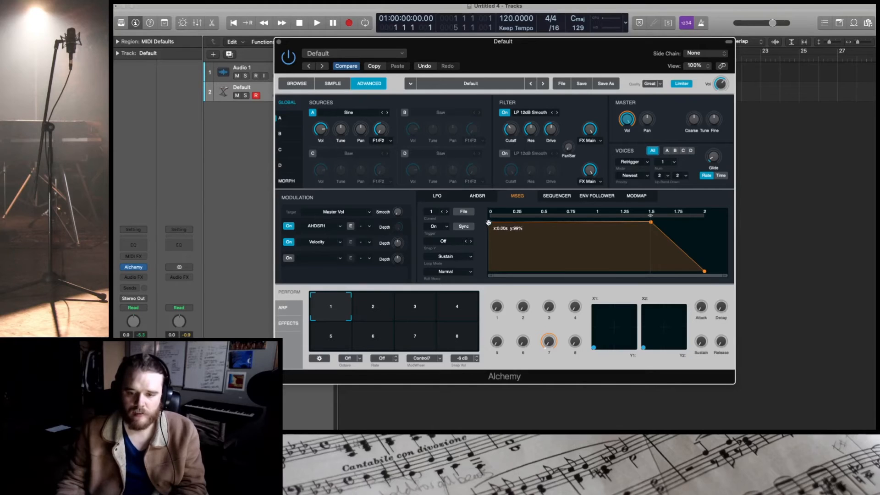
left_click_drag(491, 223, 479, 259)
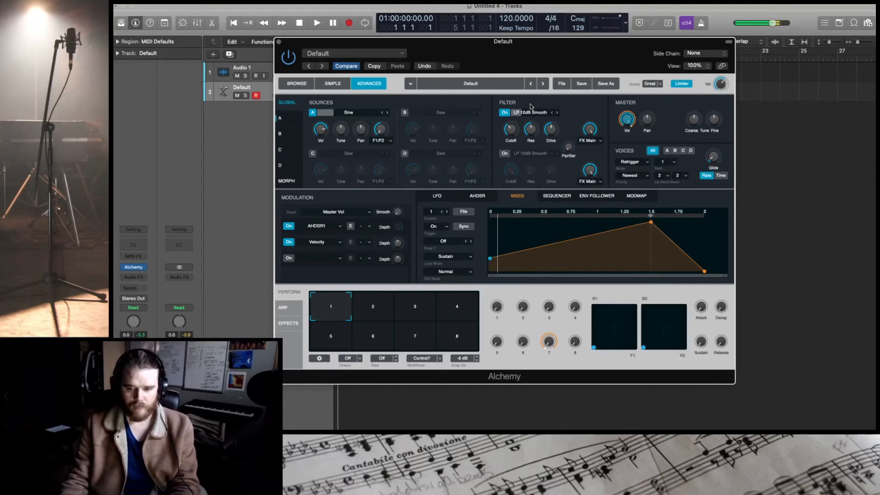
left_click_drag(677, 247, 687, 224)
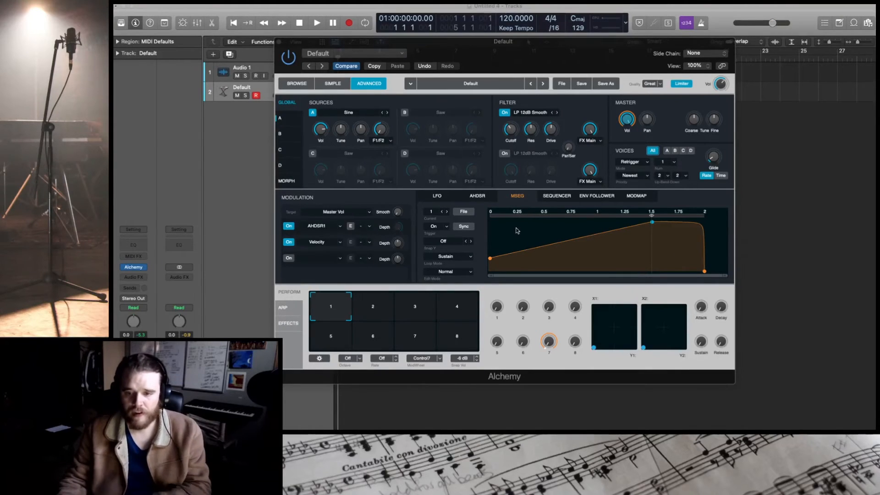
- Lengthen the release of the AHDSR 1 envelope to about 6 seconds
left_click(477, 197)
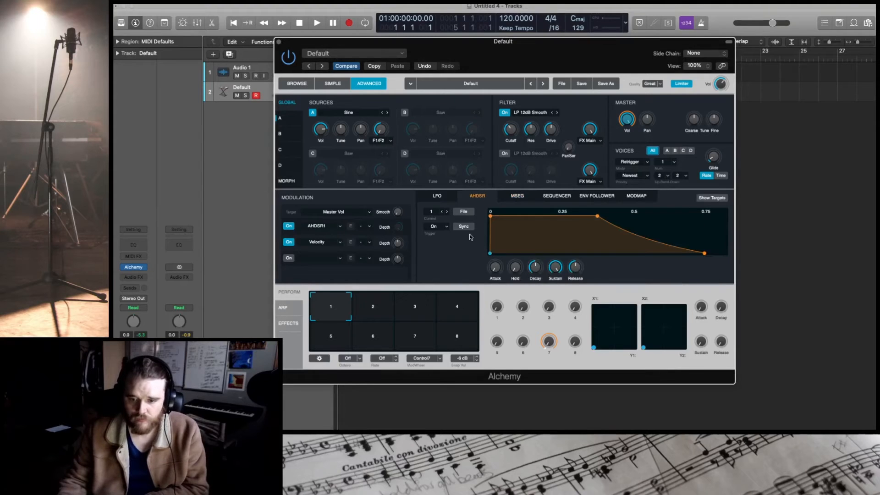
mouse_move(577, 272)
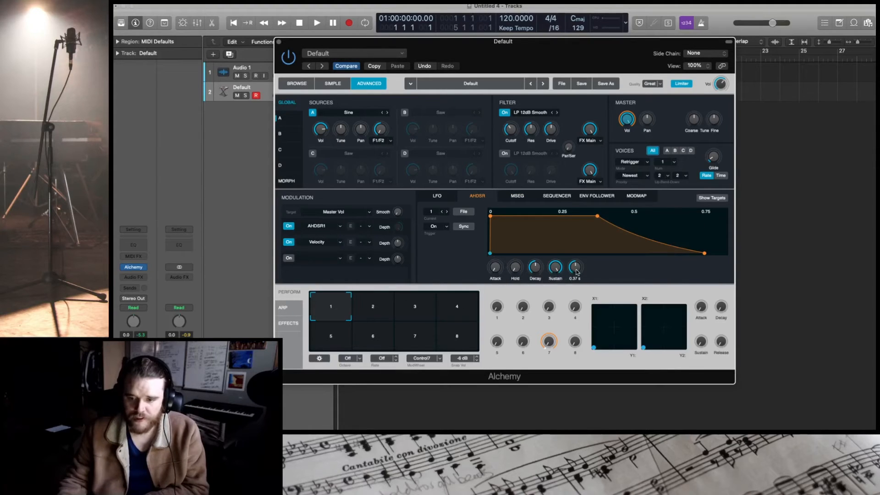
left_click_drag(577, 272, 581, 250)
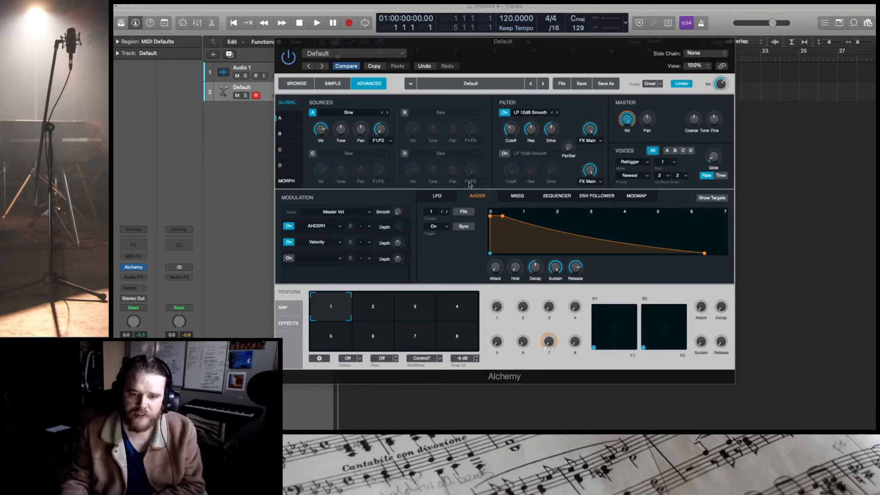
- Close the Alchemy window, add a Compressor to the instrument track's audio effects, and reposition its window
key("super+w")
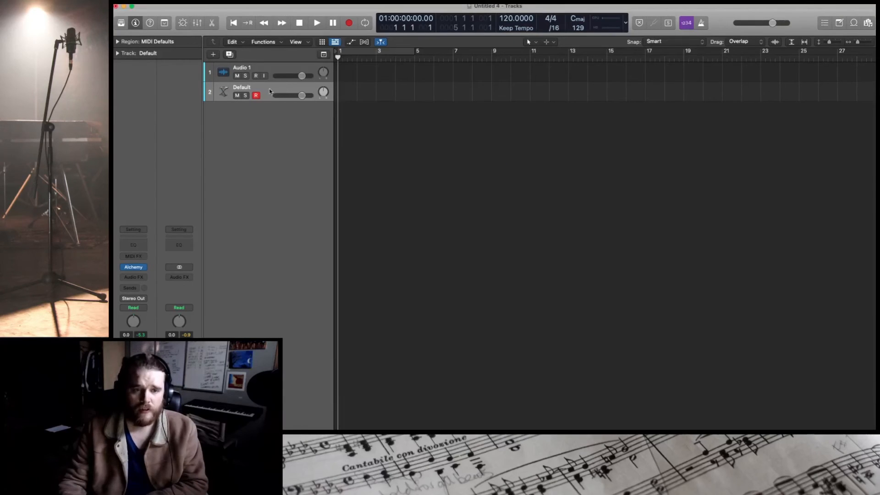
left_click(137, 277)
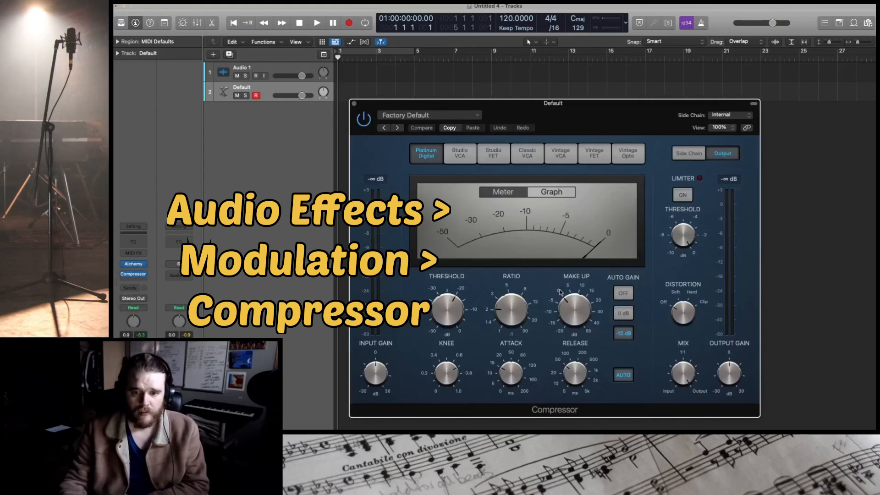
left_click_drag(558, 125, 493, 71)
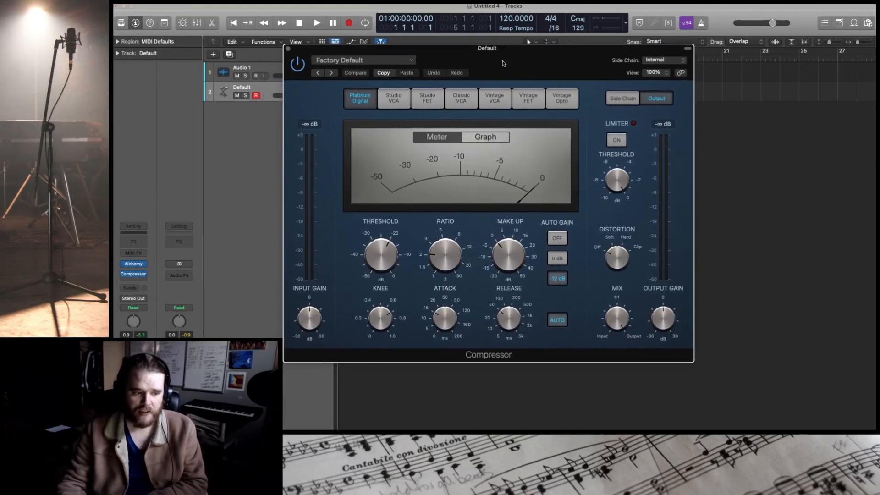
- Try the Studio VCA model, return to Platinum Digital in Graph view, and set the knee to 1.0 with a longer attack
left_click(394, 104)
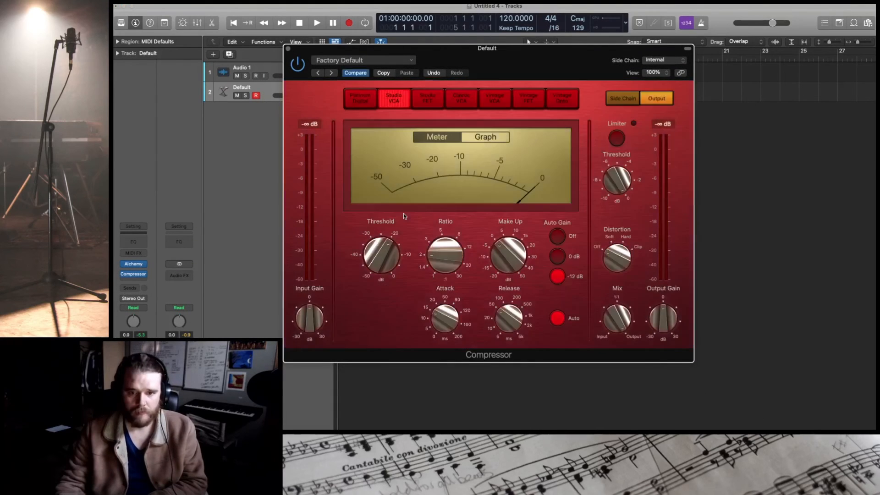
left_click(360, 98)
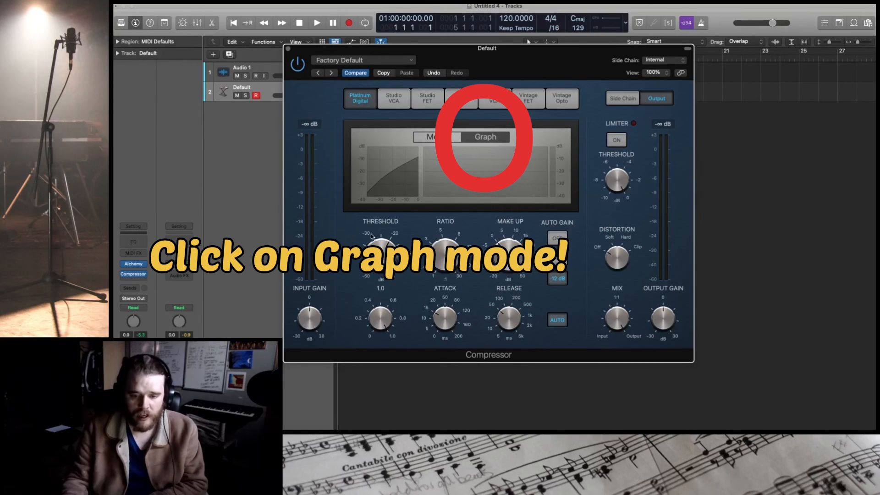
left_click_drag(379, 322, 384, 328)
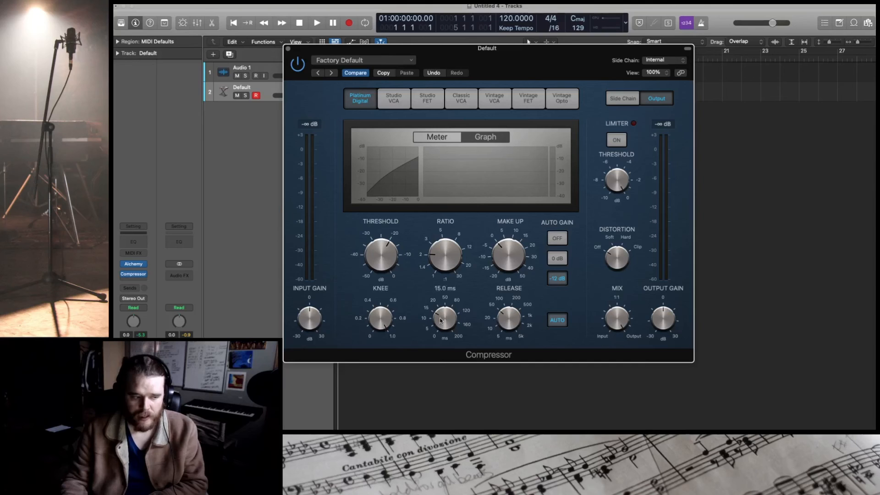
left_click_drag(445, 318, 465, 286)
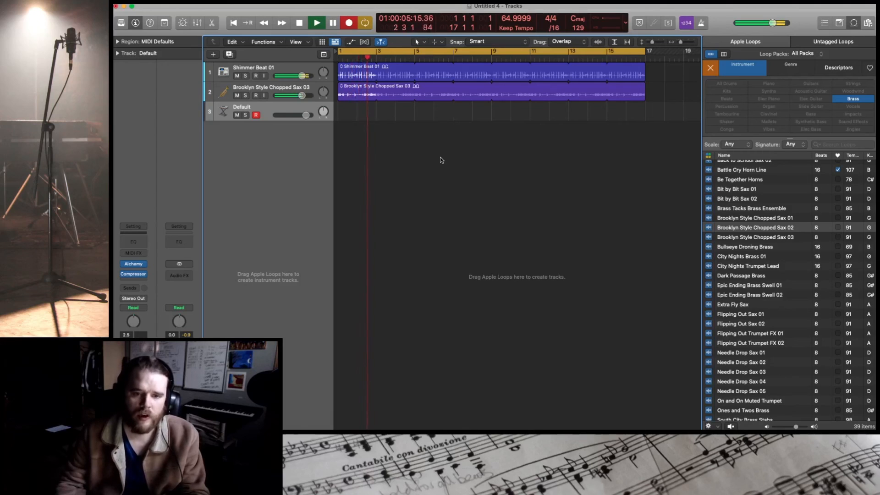
- Record a two-bar synth part on the Default track from bar 3 and loop the region to the end of the tracks above
key("r")
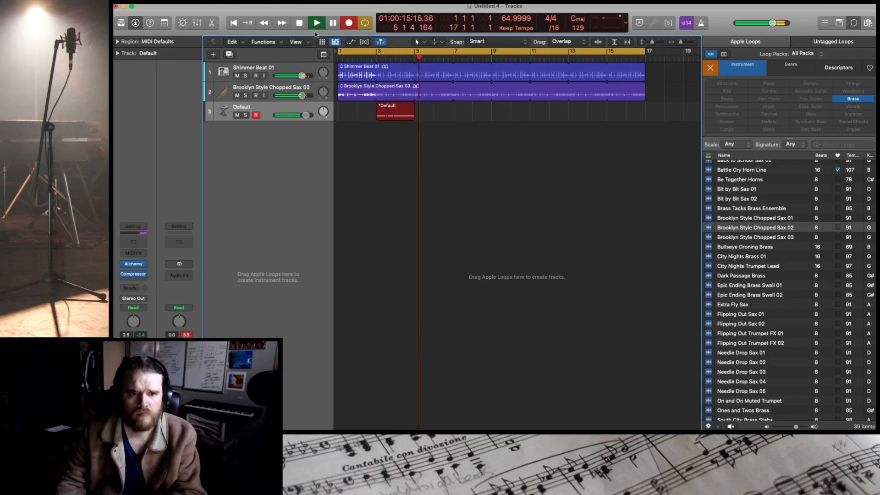
key("space")
left_click_drag(417, 109, 643, 110)
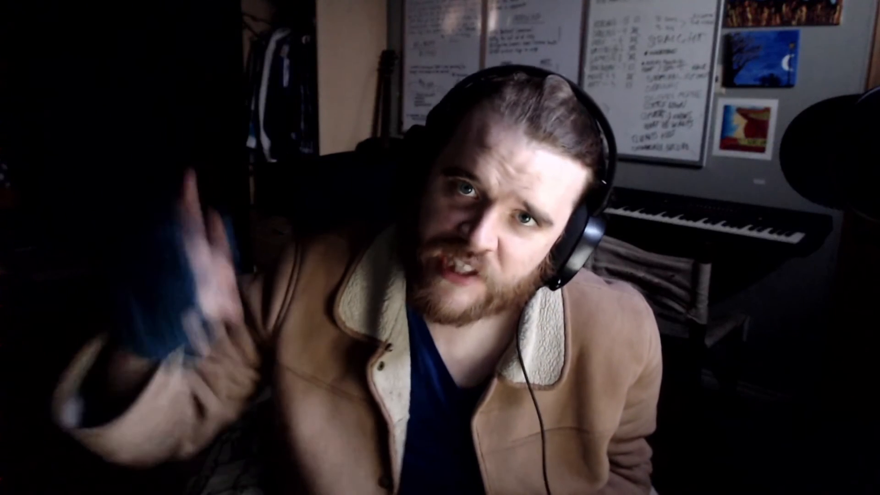